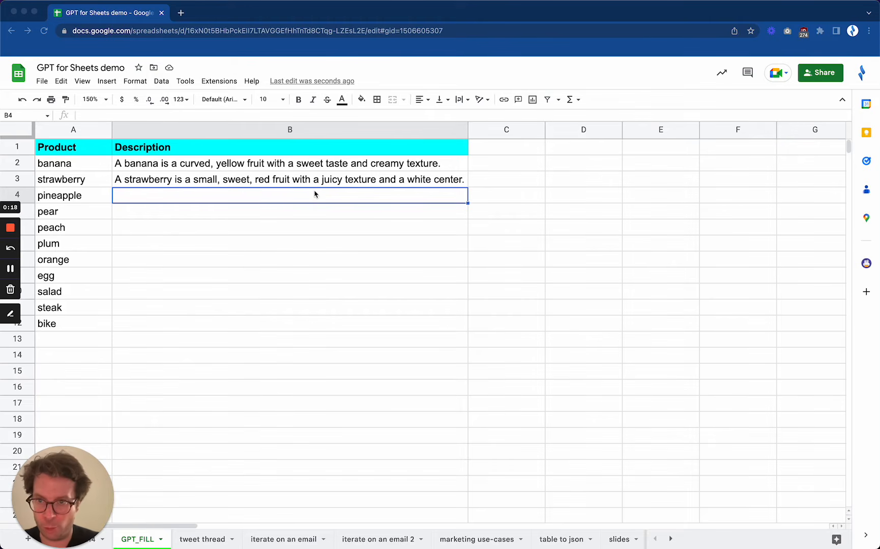
- Enter =GPT_FILL(A2:B3,A4:A12) in cell B4 to generate descriptions for the remaining products
type("=")
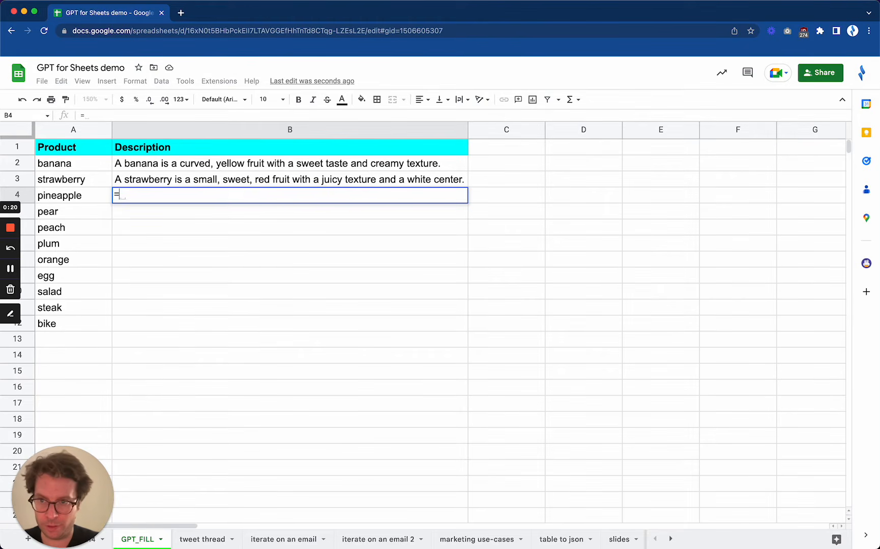
type("GPT_FILL")
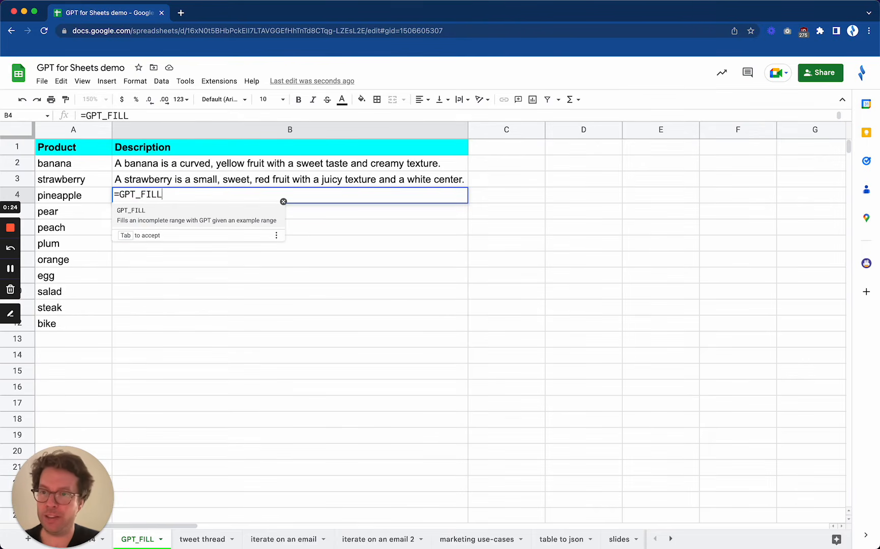
type("(")
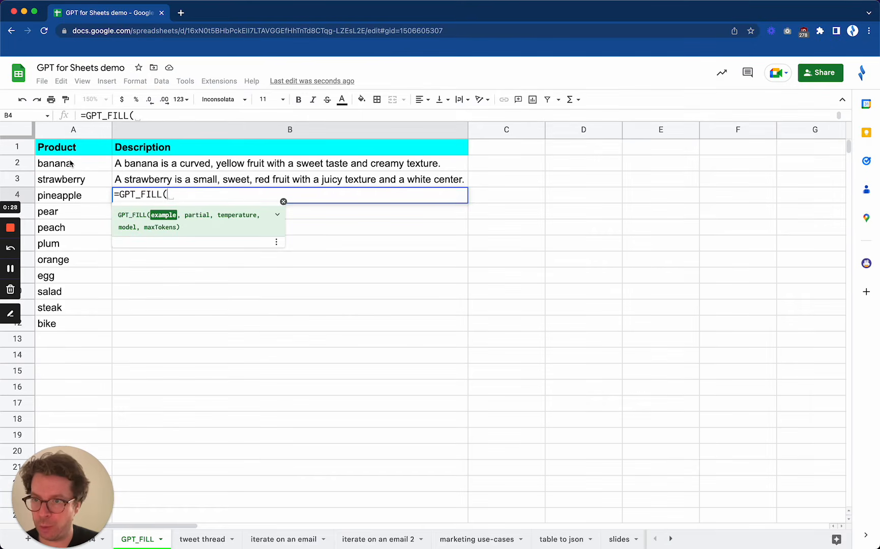
left_click_drag(70, 163, 217, 175)
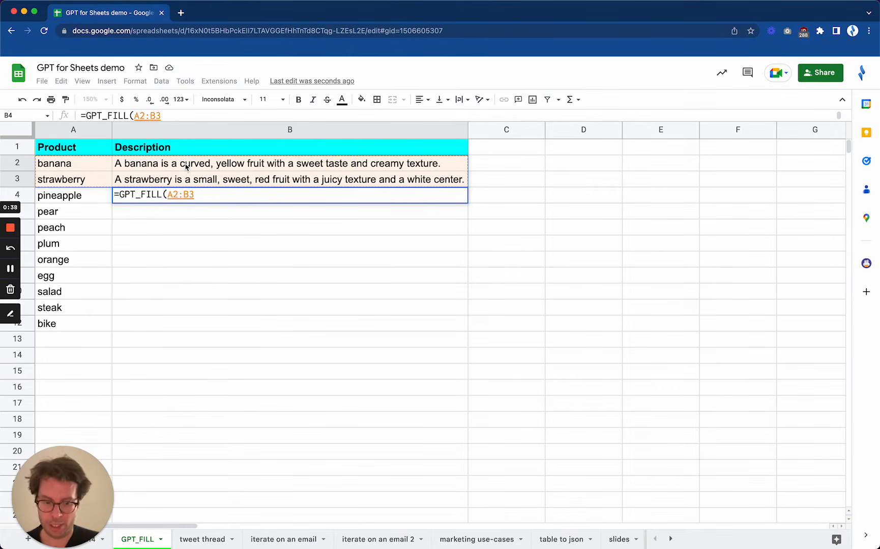
type(",")
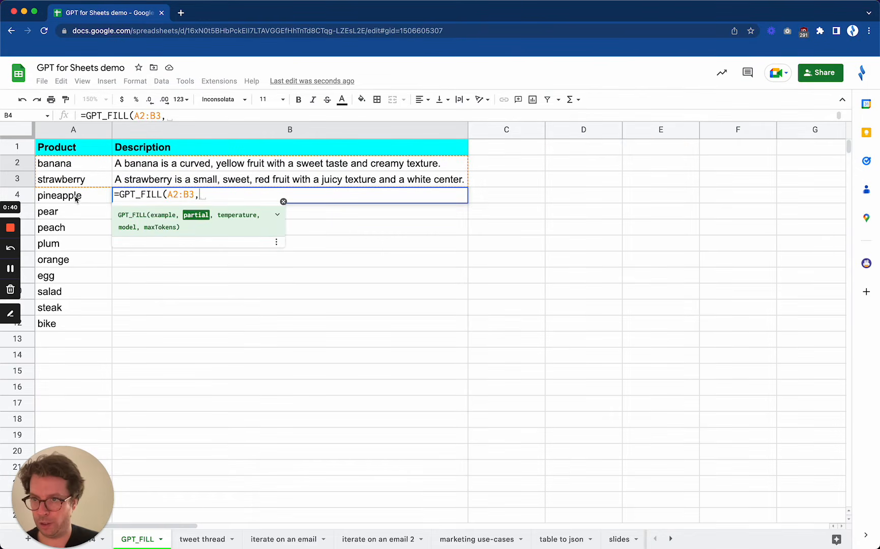
left_click_drag(76, 199, 76, 322)
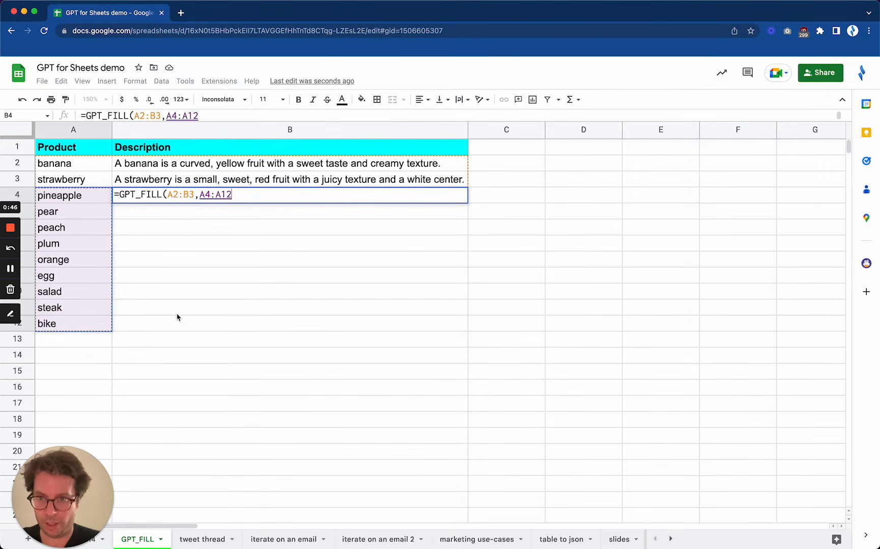
type(")")
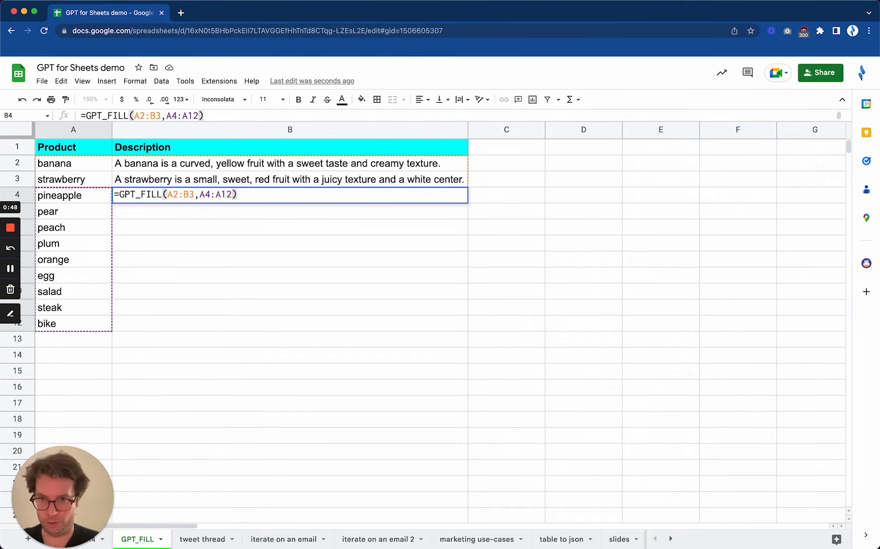
key("Return")
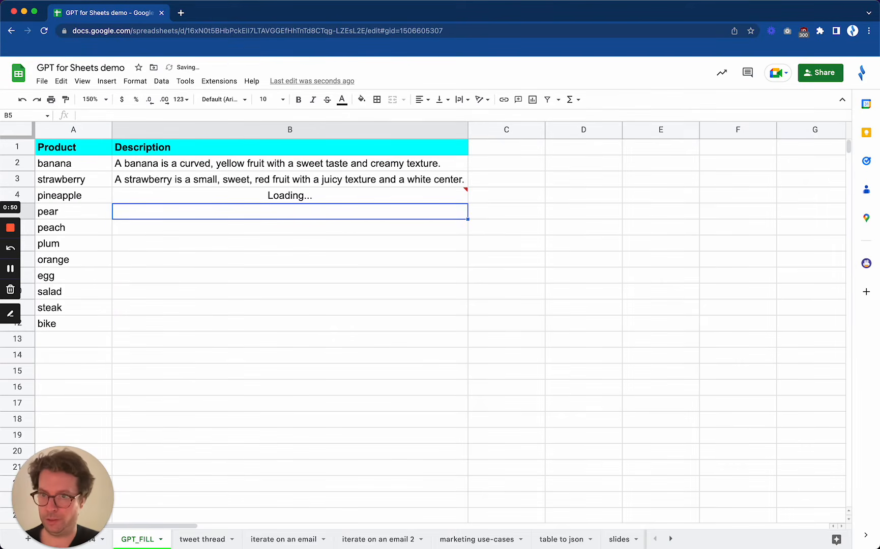
mouse_move(235, 199)
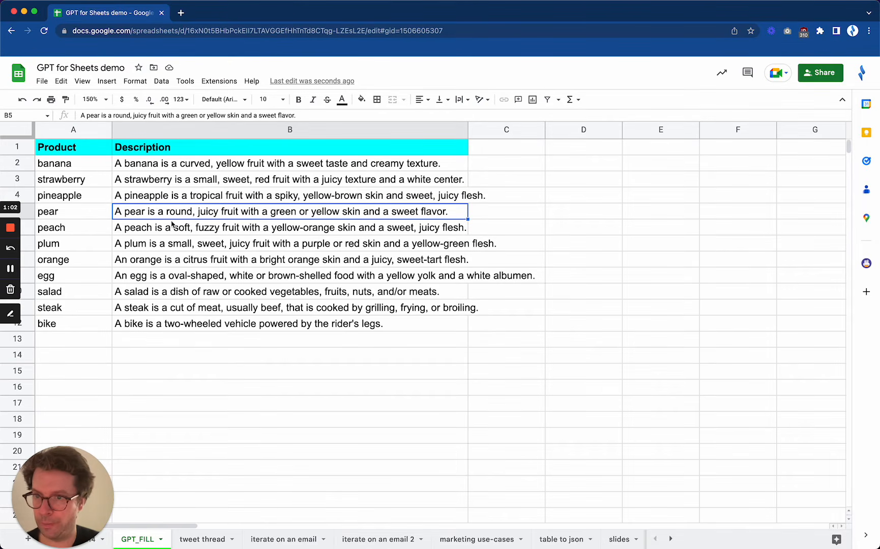
left_click(149, 198)
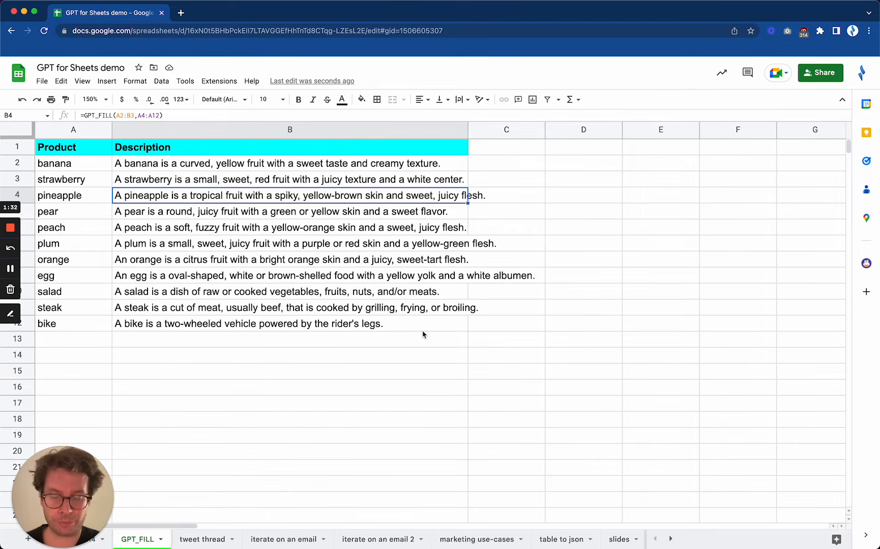
- Examine the dirty email list in column H and the clean email examples beside it in column I
scroll(423, 334, "right", 5)
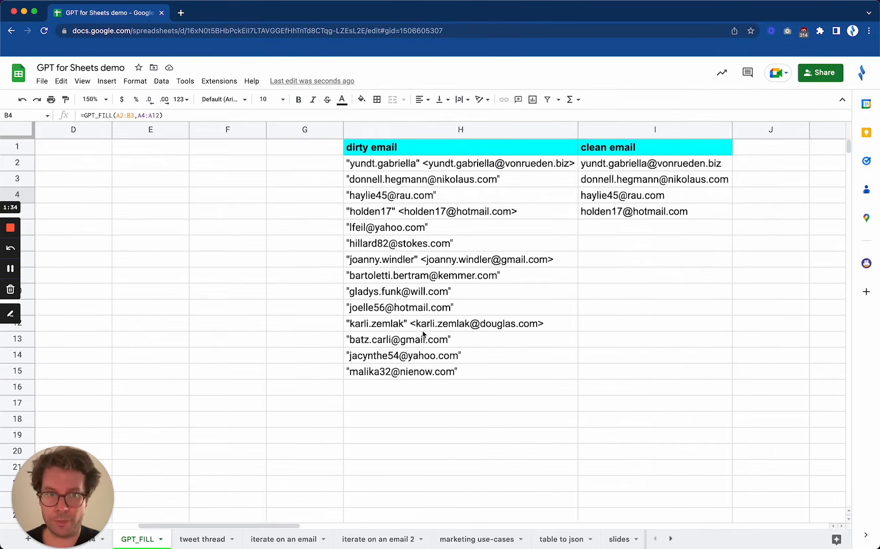
scroll(423, 335, "right", 3)
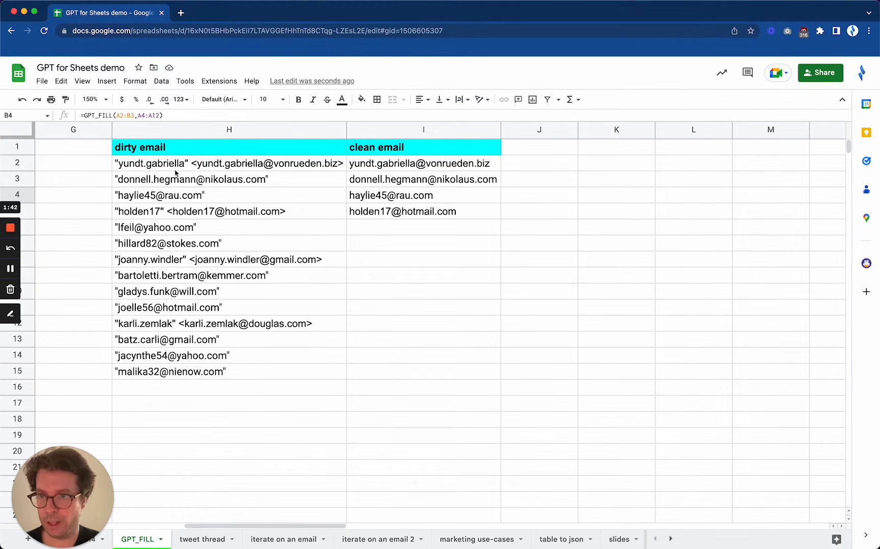
left_click_drag(176, 170, 180, 371)
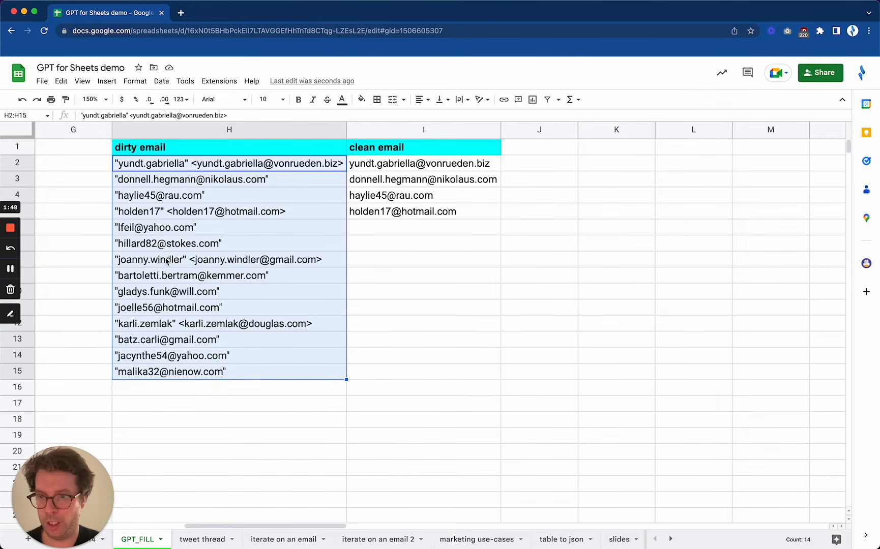
left_click(205, 342)
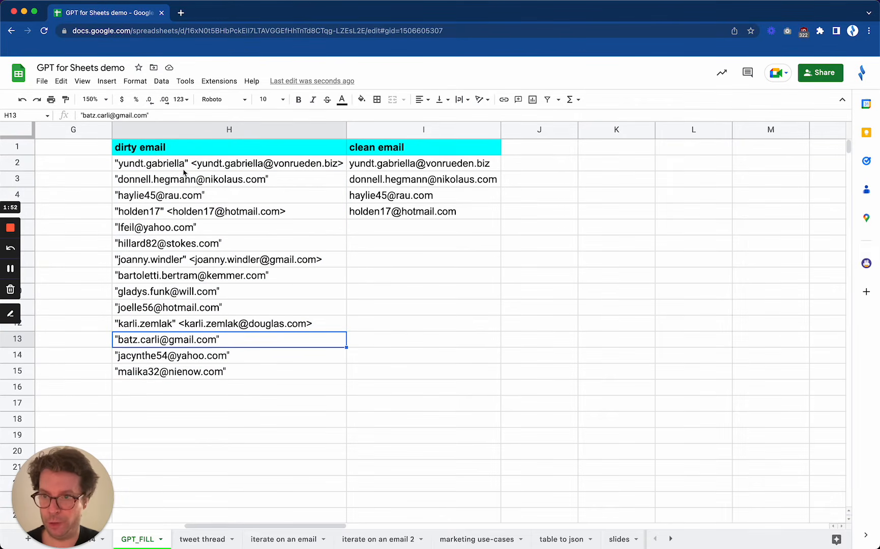
left_click_drag(183, 169, 168, 275)
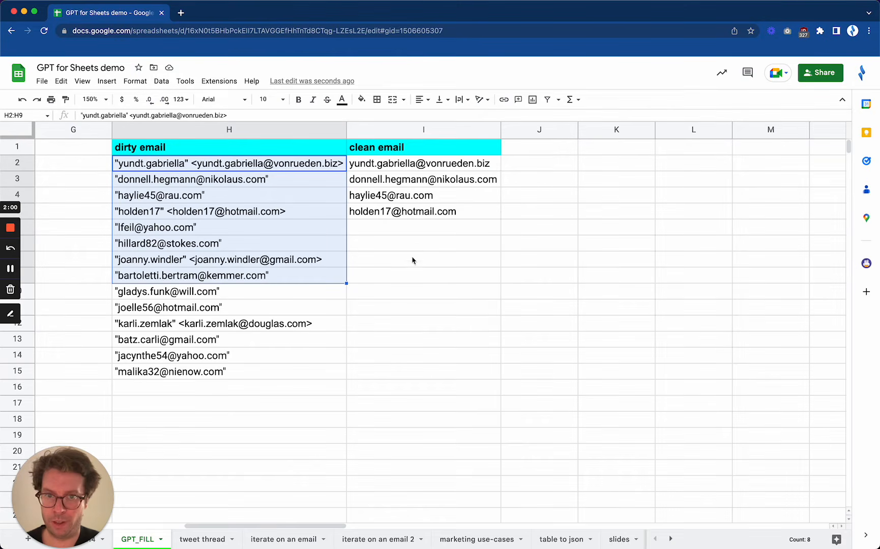
mouse_move(380, 171)
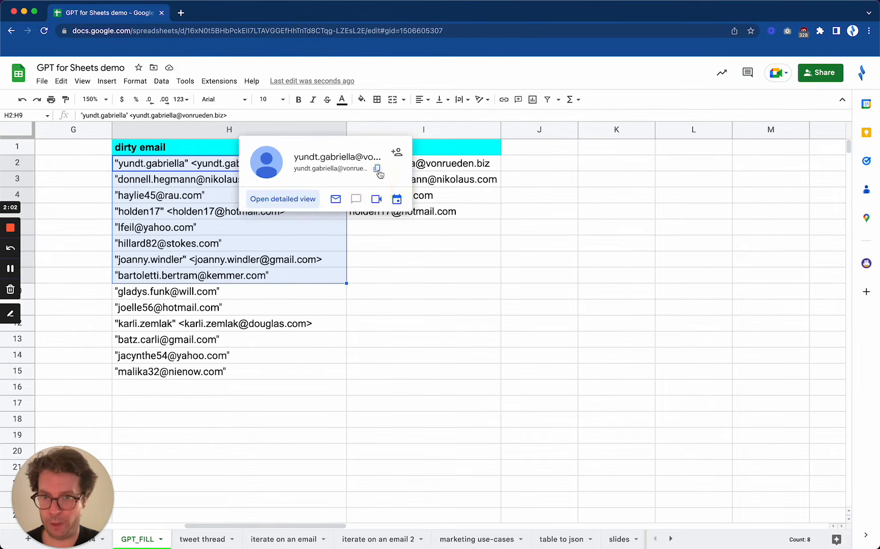
left_click(377, 210)
left_click(443, 211)
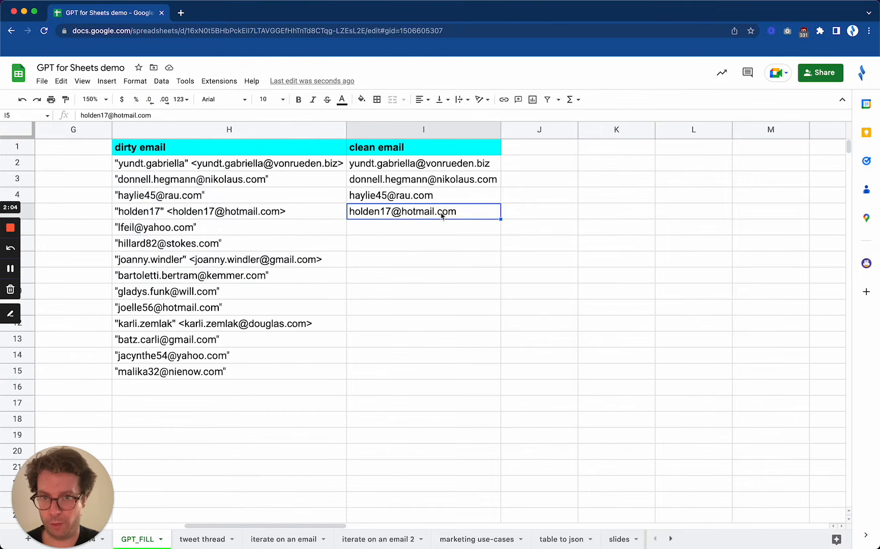
- Enter =GPT_FILL(H2:I5,H2:H4) in cell I6, using the completed email pairs as the example range
left_click(374, 227)
type("=")
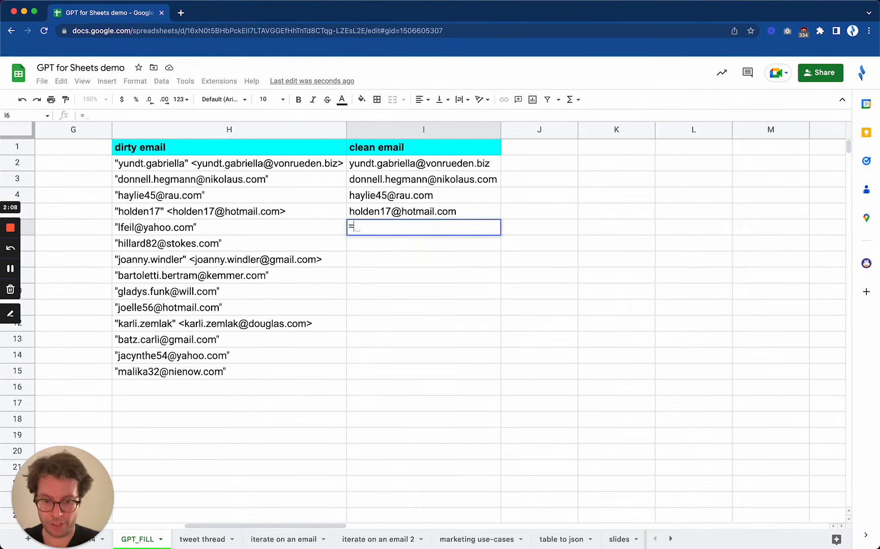
type("GPT")
key("Down")
key("Tab")
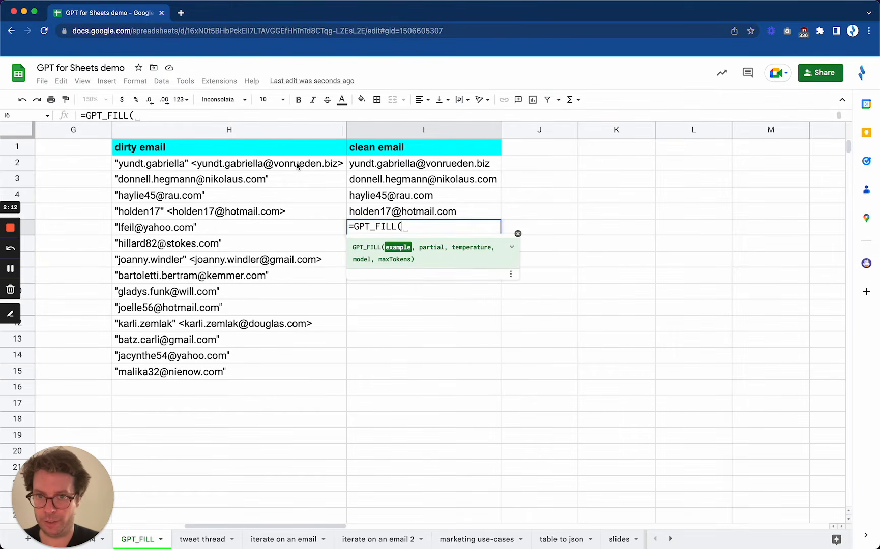
left_click_drag(297, 166, 395, 210)
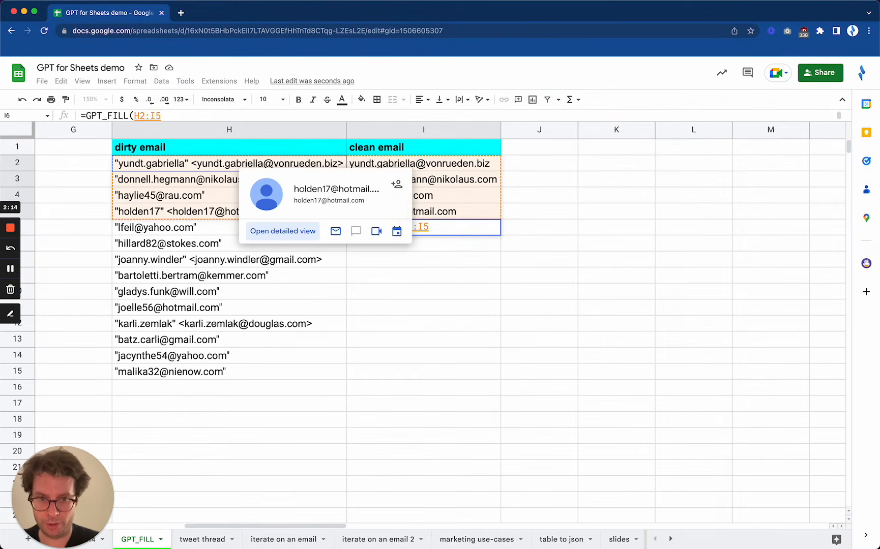
type(",")
left_click_drag(213, 163, 219, 196)
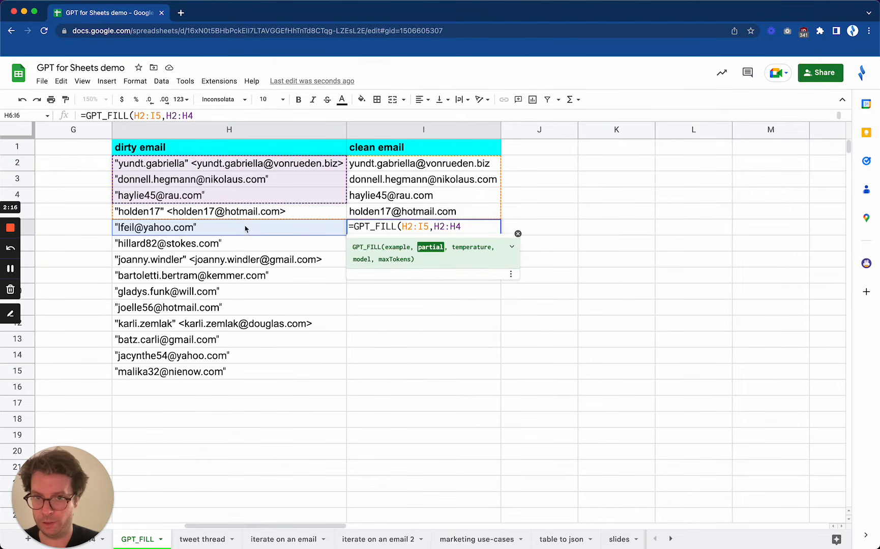
key("Return")
- Try to replace the second range of the GPT_FILL formula in I6 with the remaining dirty emails, H6:H15
left_click_drag(244, 229, 224, 356)
left_click(463, 232)
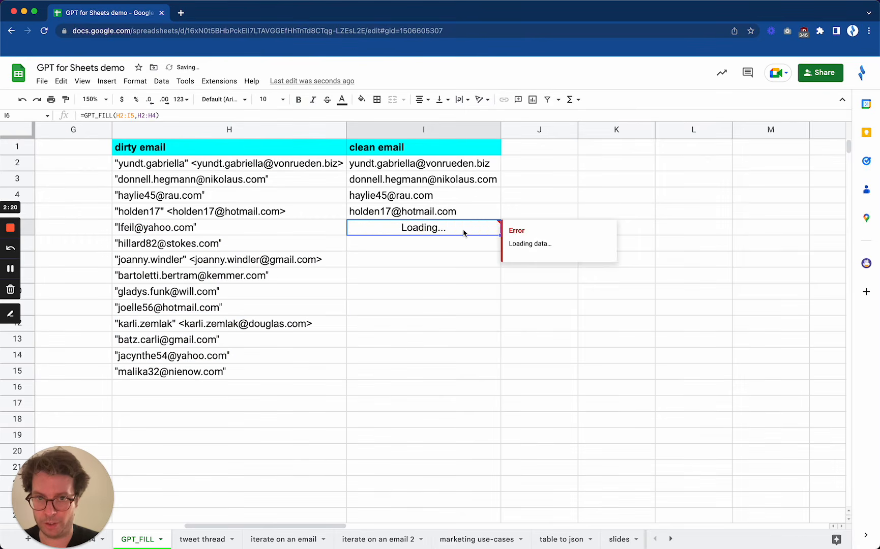
left_click(159, 116)
key("BackSpace")
key("BackSpace")
key("BackSpace")
key("BackSpace")
key("BackSpace")
key("BackSpace")
type(",H")
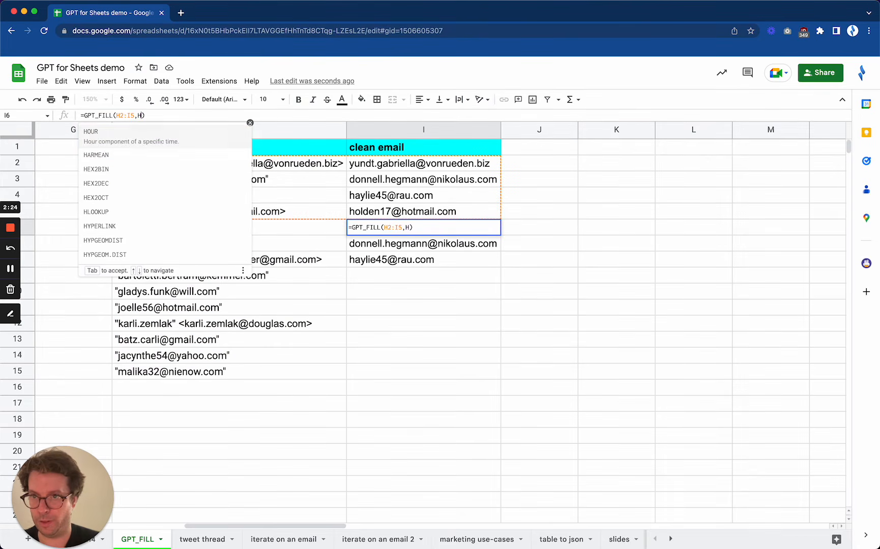
left_click_drag(311, 229, 288, 369)
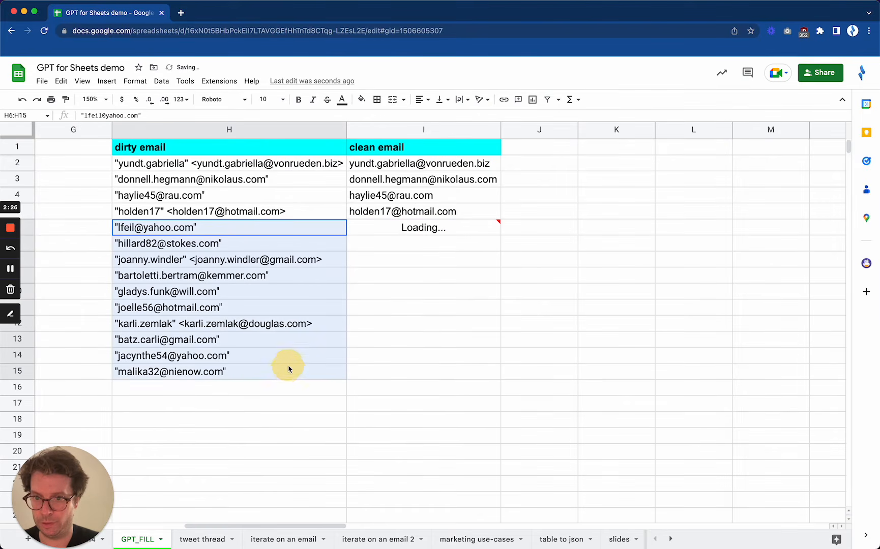
left_click(412, 226)
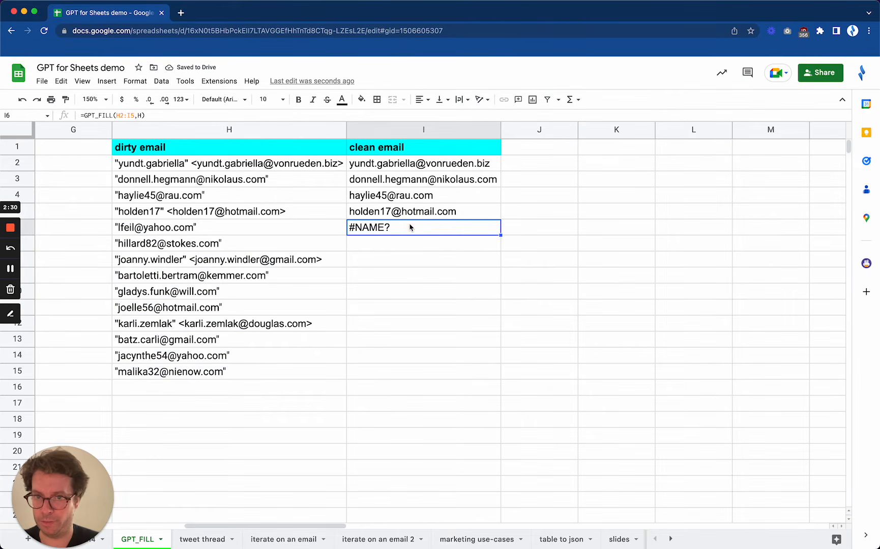
- Correct the formula in I6 to =GPT_FILL(H2:I5,H6:H15) so it cleans the remaining emails
left_click(140, 115)
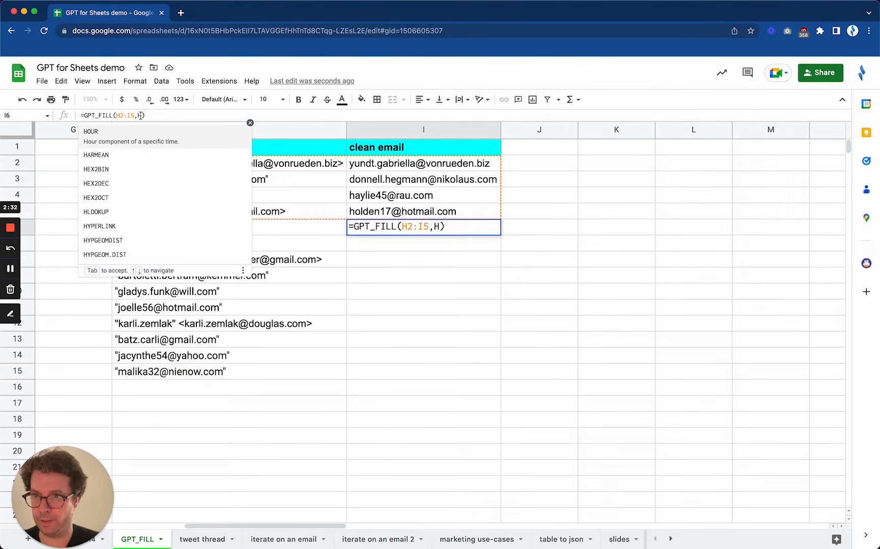
key("BackSpace")
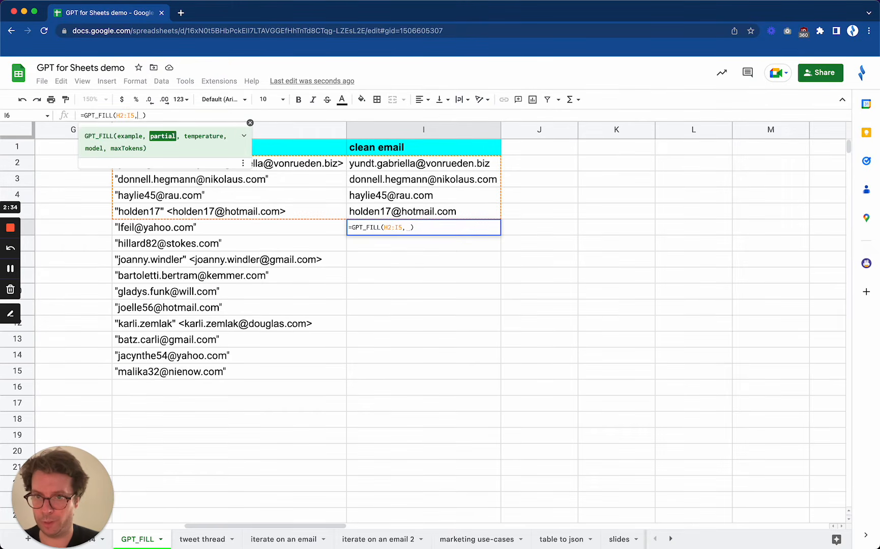
left_click_drag(299, 232, 308, 366)
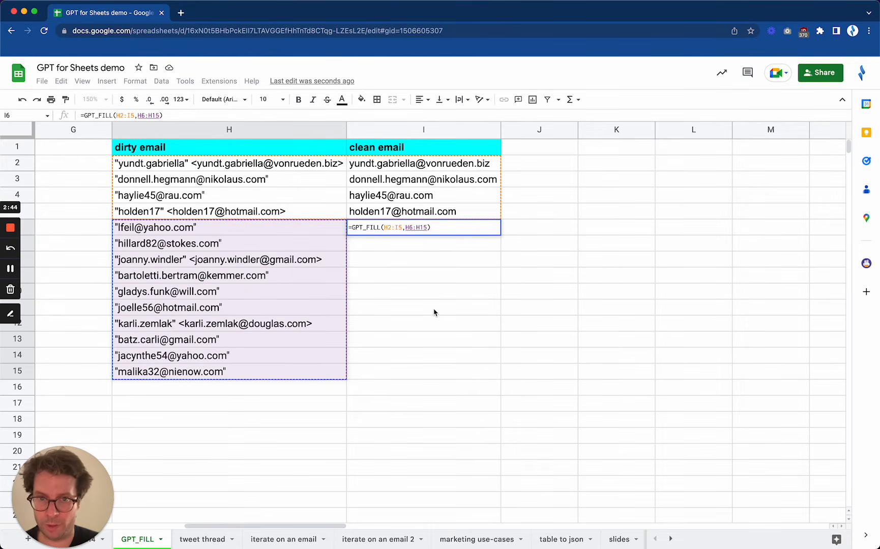
key("Return")
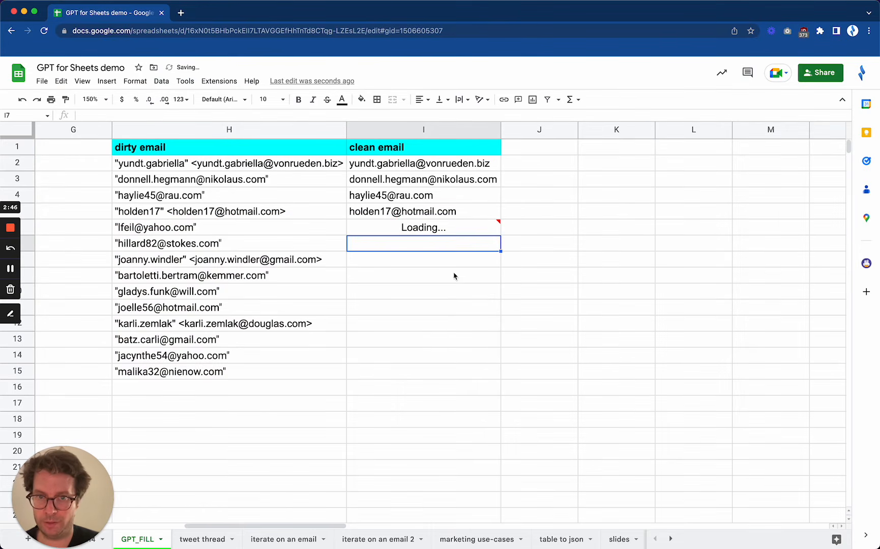
mouse_move(429, 229)
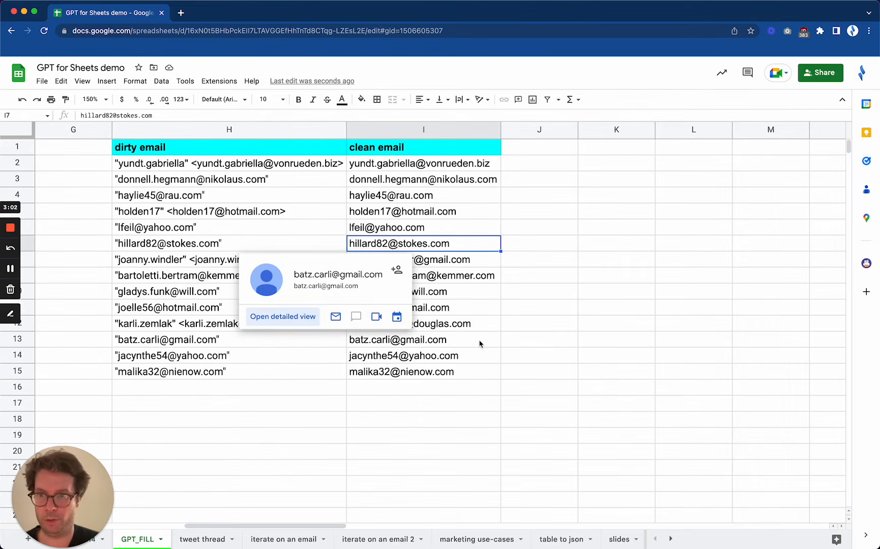
- Enter =GPT_FILL(P2:Q4,P5:P7) in cell Q5 to clean the remaining full names from the three example pairs
scroll(620, 355, "right", 10)
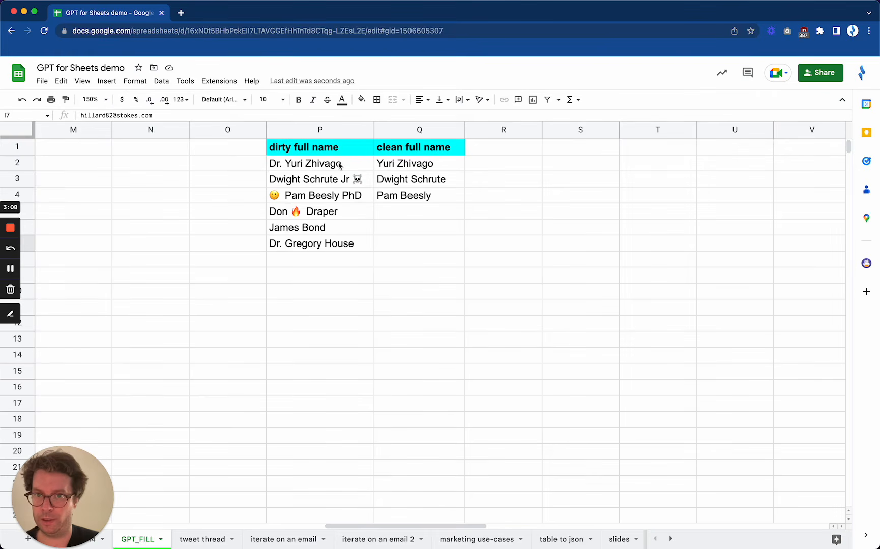
left_click_drag(340, 165, 338, 243)
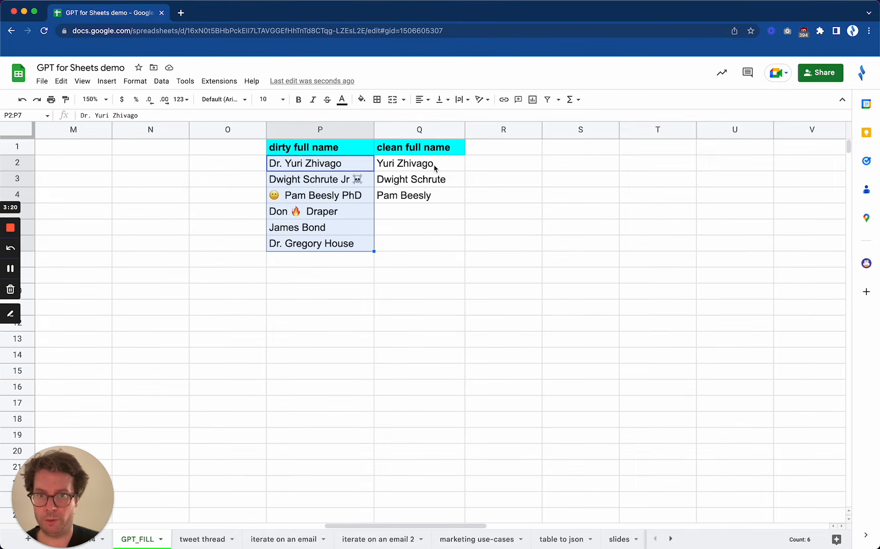
left_click(415, 210)
type("=")
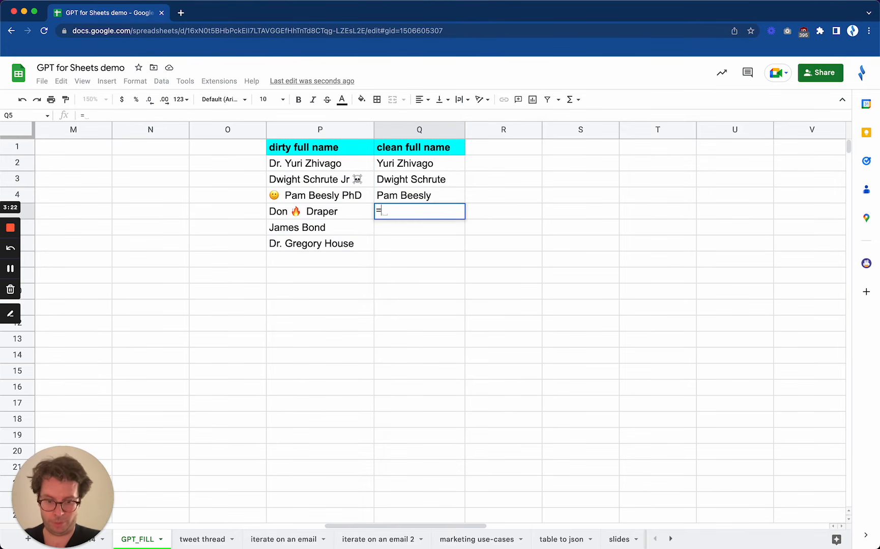
type("GPT_FILL(")
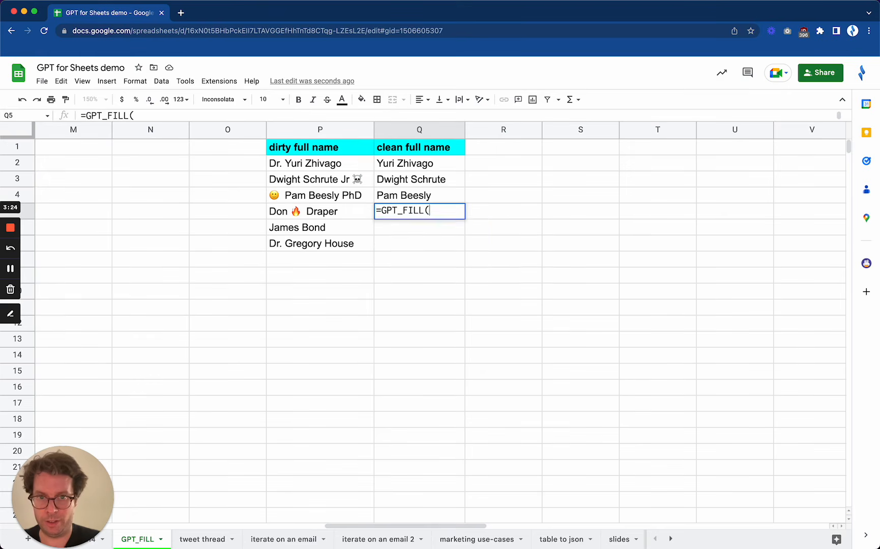
left_click_drag(308, 164, 406, 194)
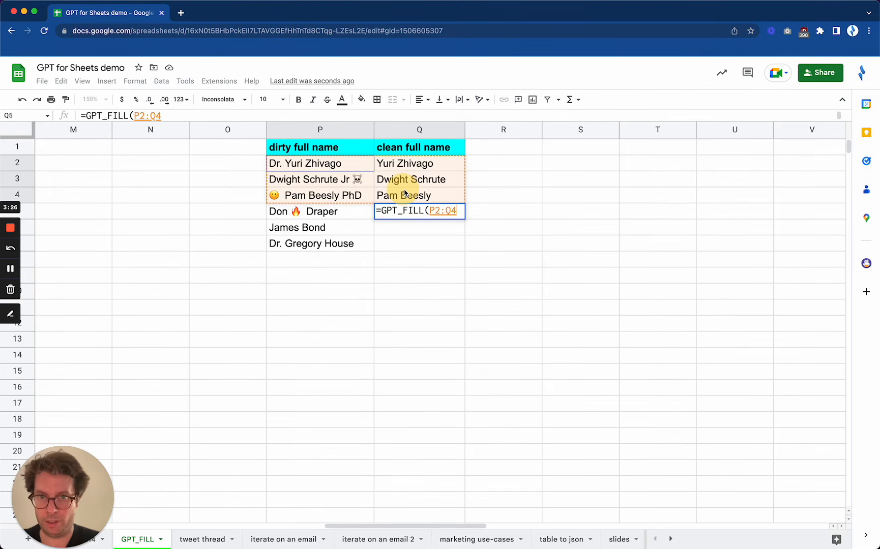
type(",")
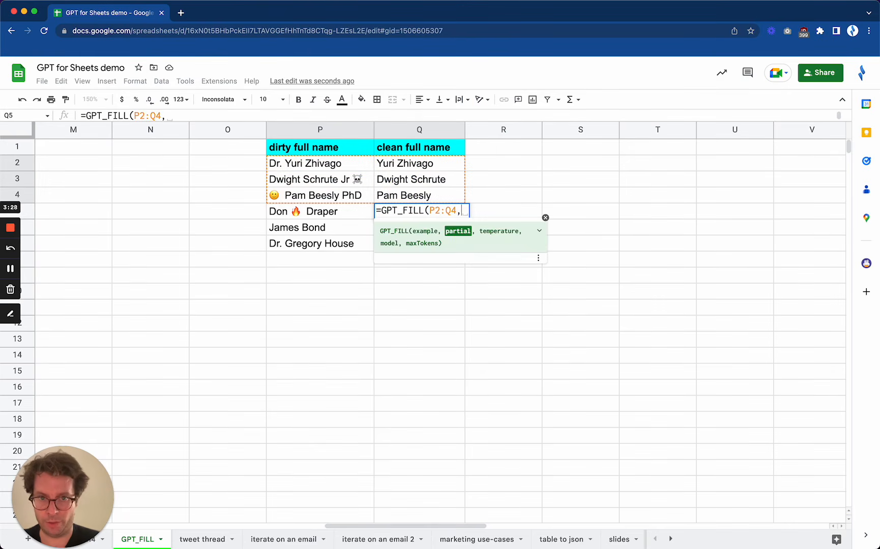
left_click_drag(348, 215, 340, 244)
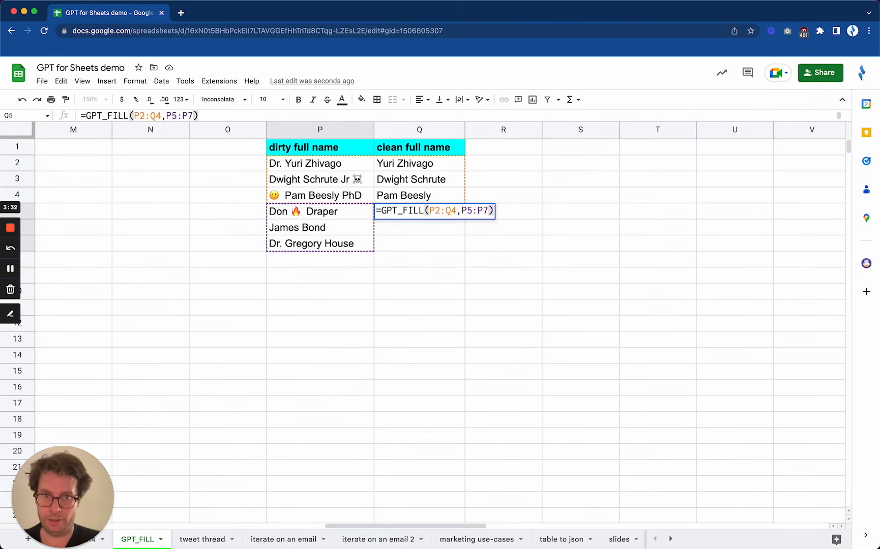
key("Return")
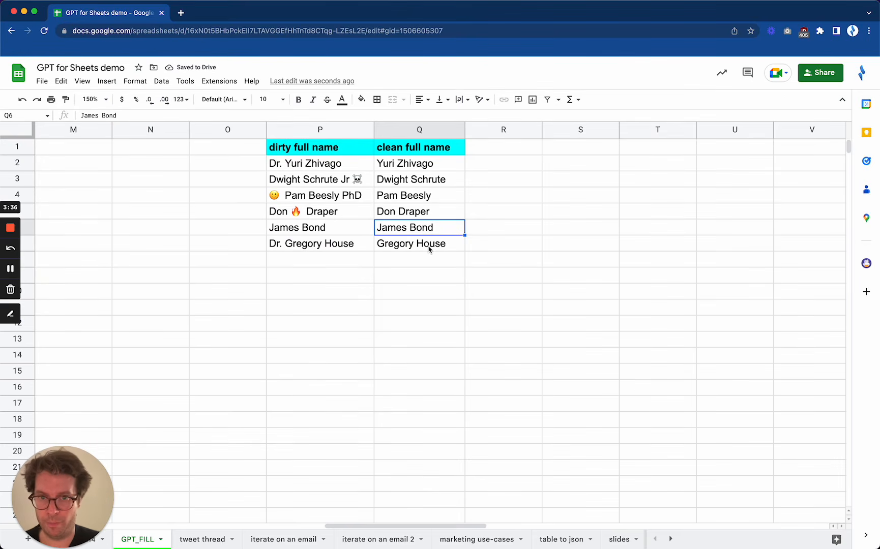
left_click(437, 247)
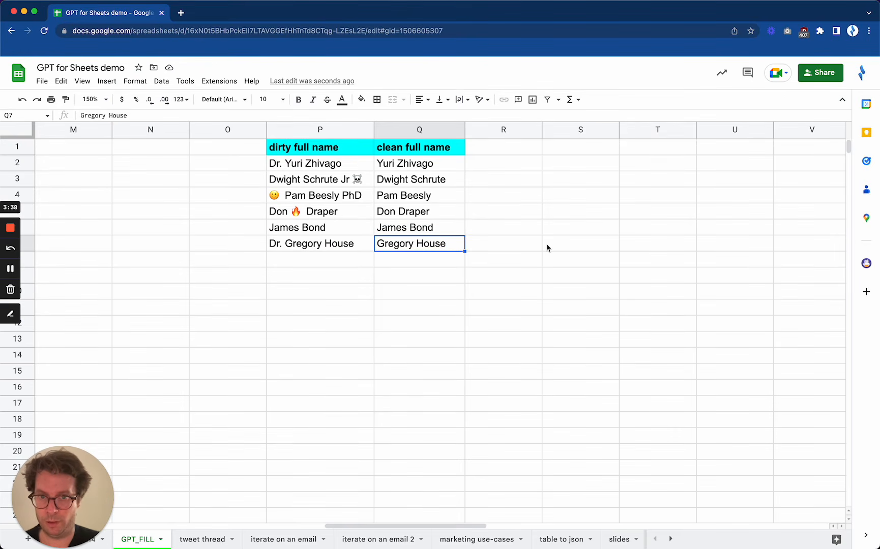
- Enter =GPT_FILL(AA2:AC4,,1) in cell AA5, using the name and address rows as examples, no partial range and temperature 1
scroll(548, 247, "right", 7)
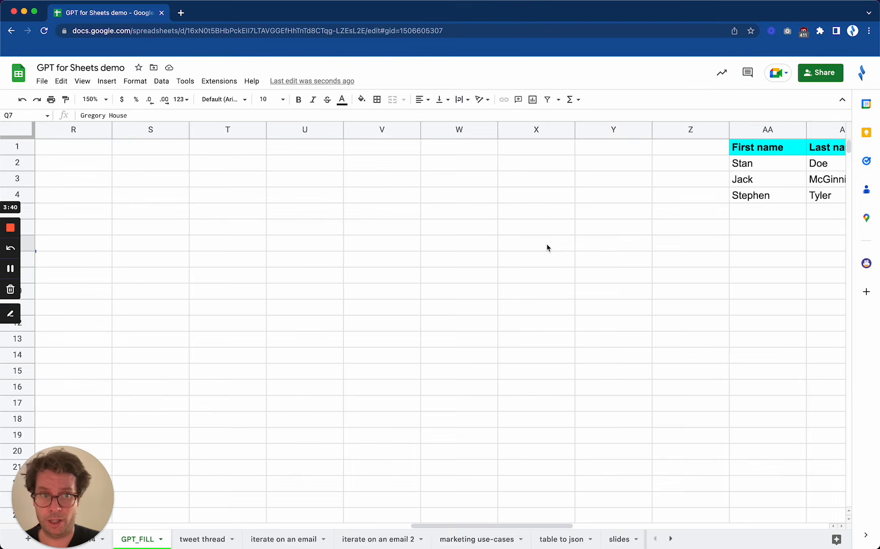
scroll(547, 247, "right", 4)
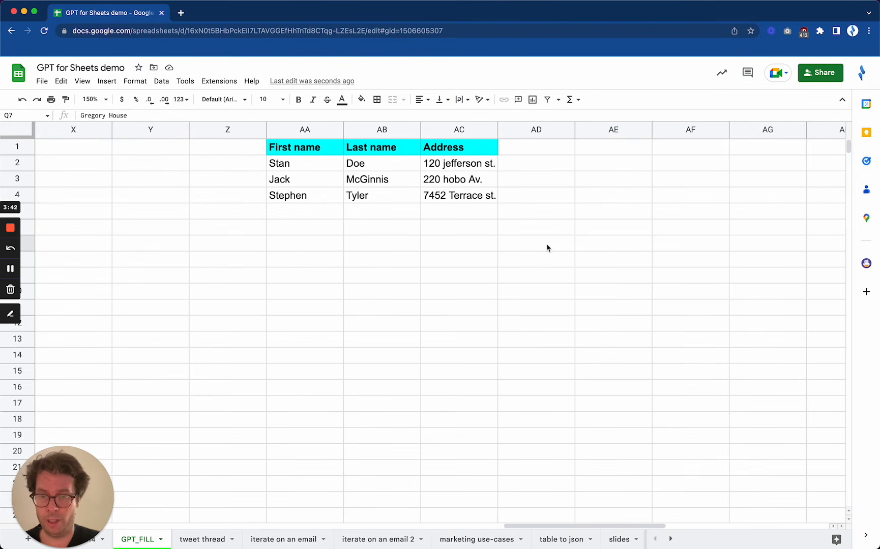
left_click(318, 219)
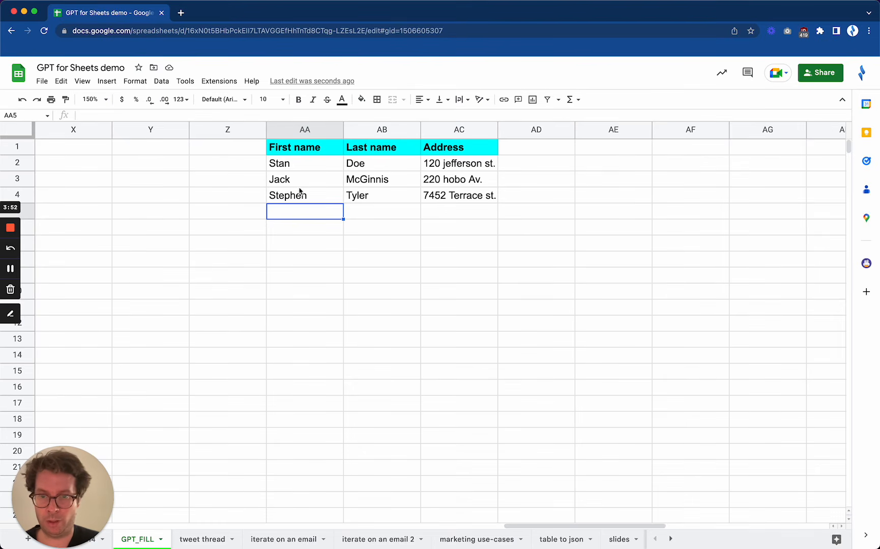
type("=GPT")
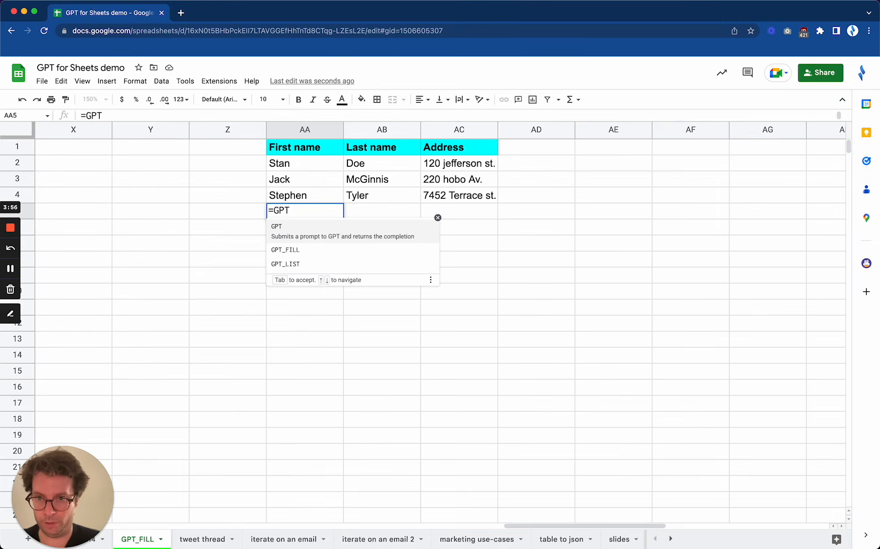
key("Down")
key("Tab")
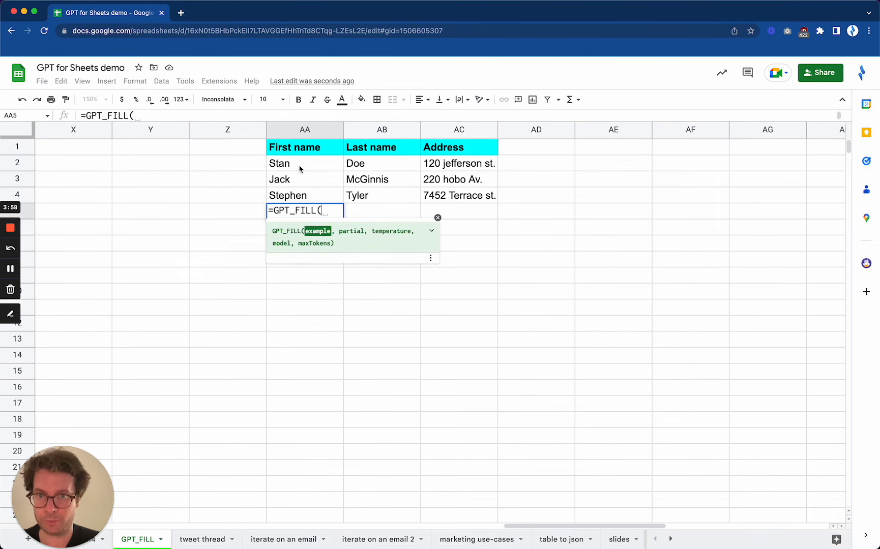
left_click_drag(299, 167, 453, 197)
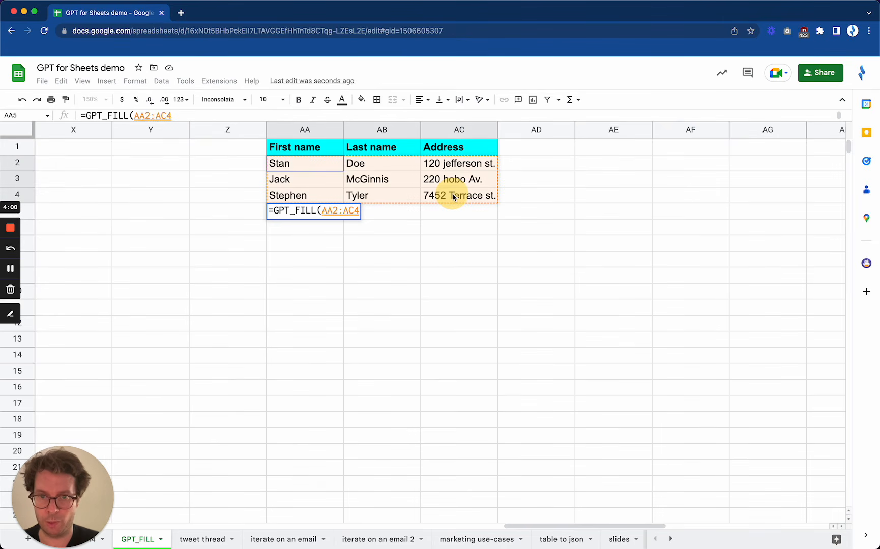
type(", ")
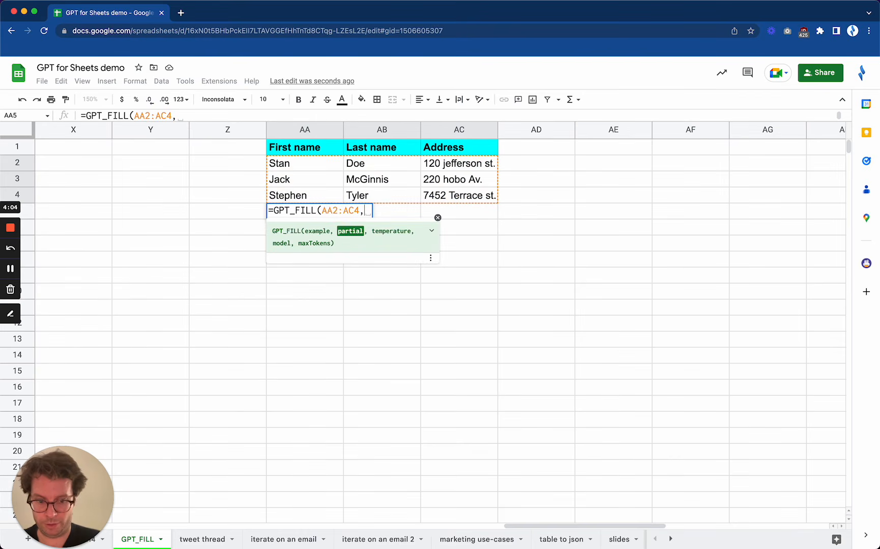
type(",1")
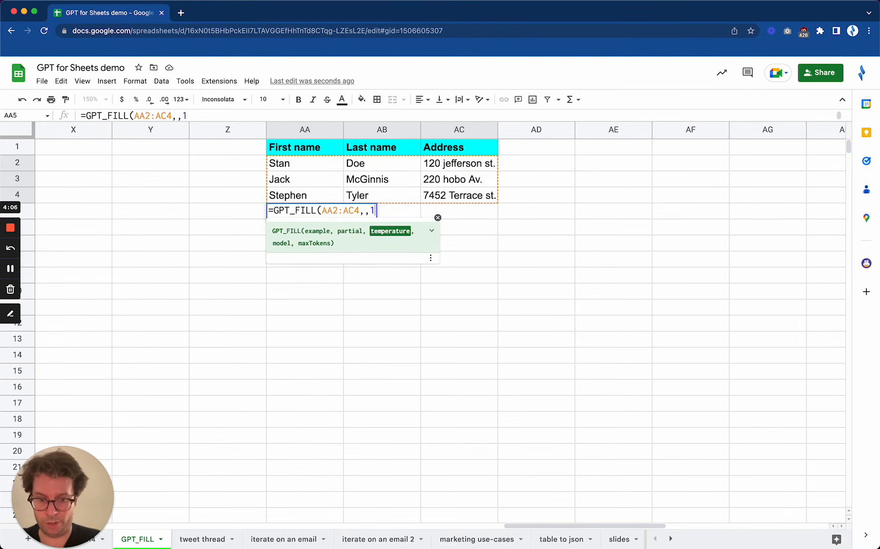
type(")")
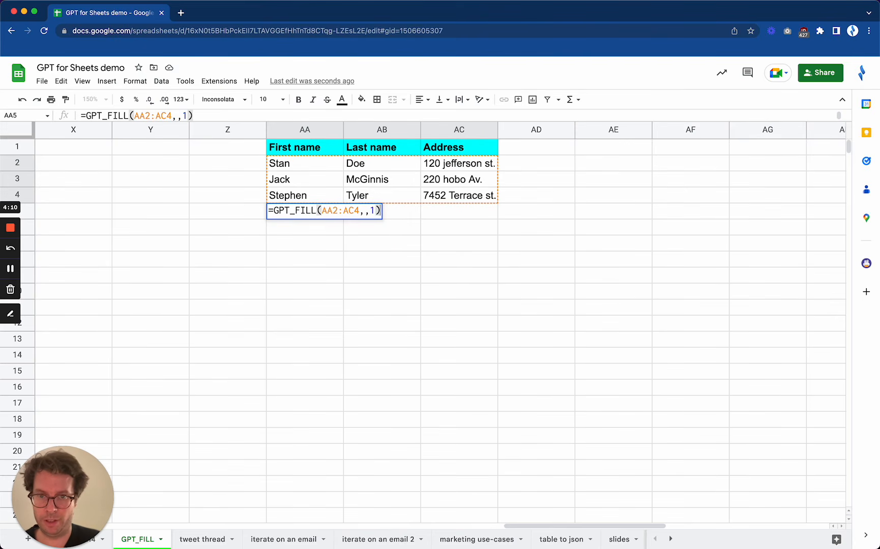
key("Return")
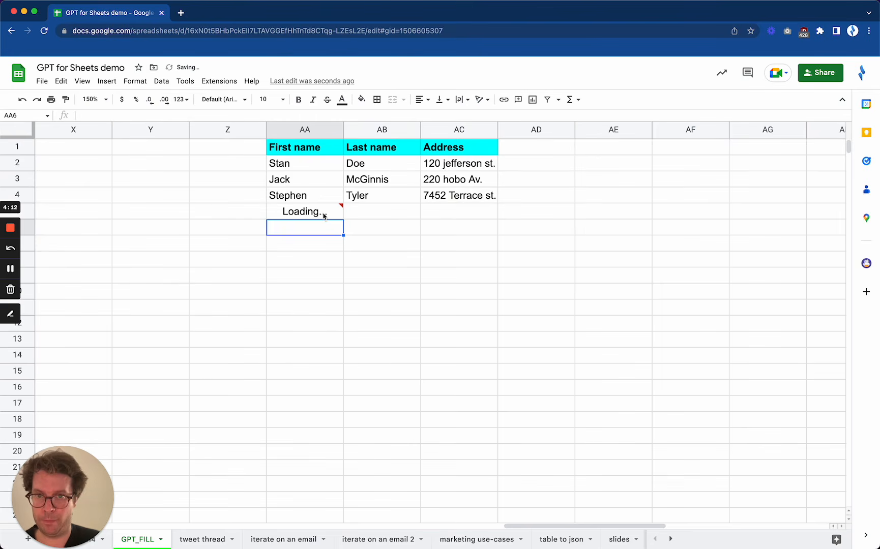
- Fill the GPT_FILL formula in AA5 down through AA12 to generate more first name, last name and address rows
mouse_move(322, 217)
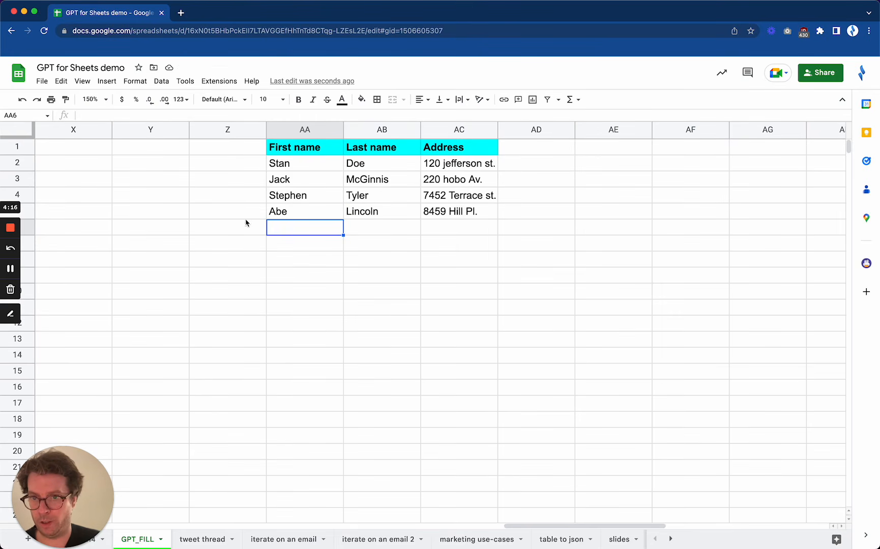
left_click(335, 215)
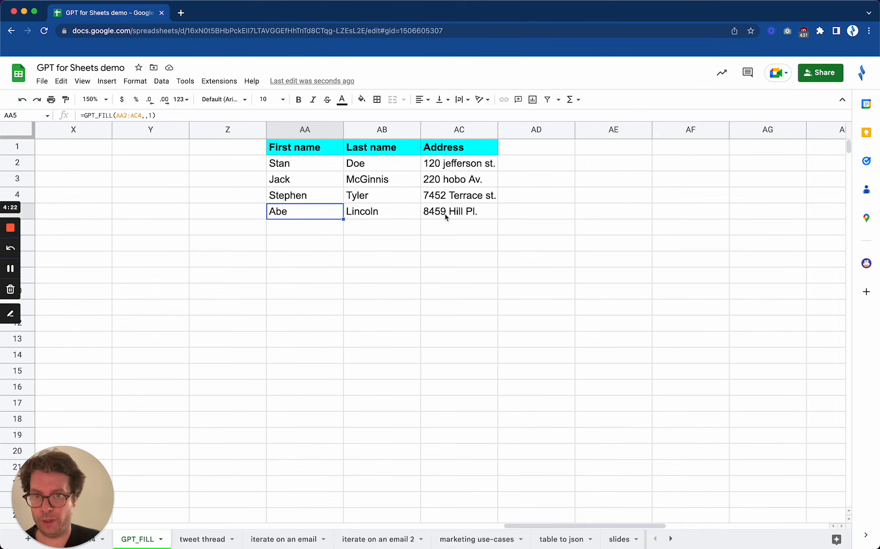
left_click_drag(343, 219, 336, 322)
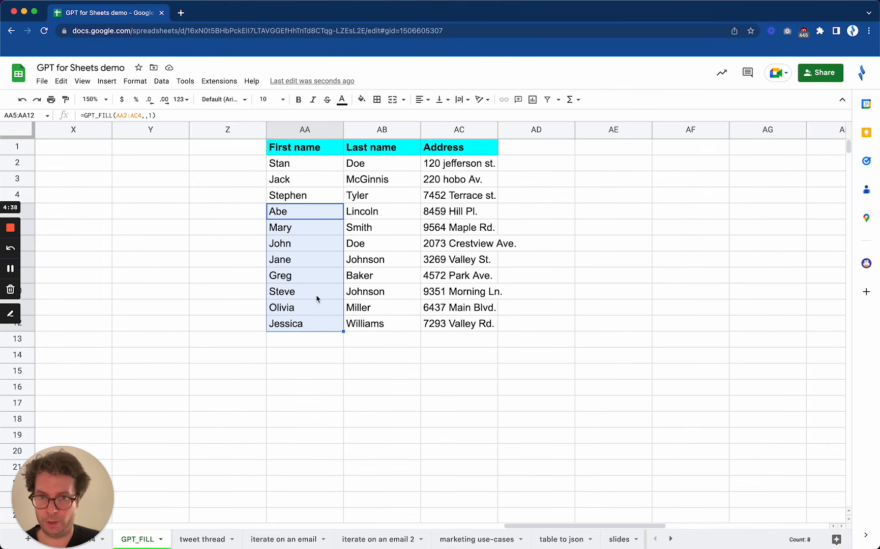
left_click(515, 325)
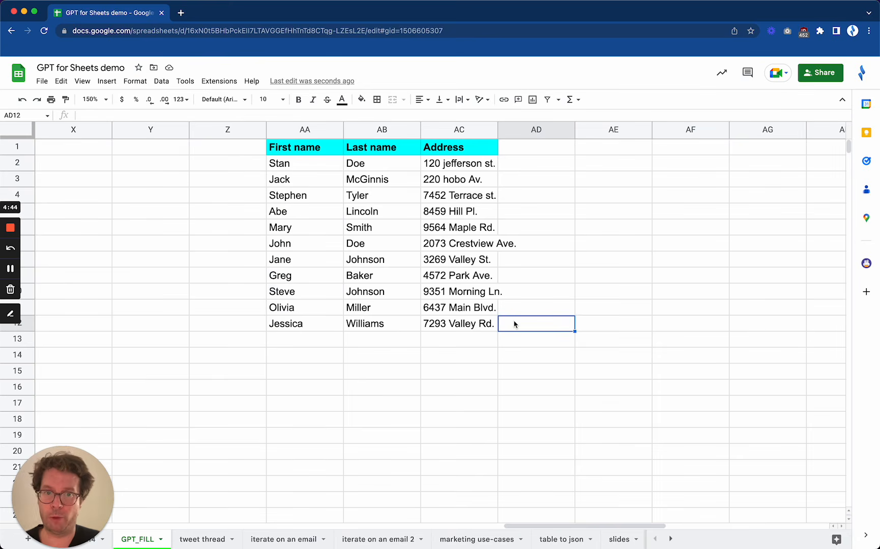